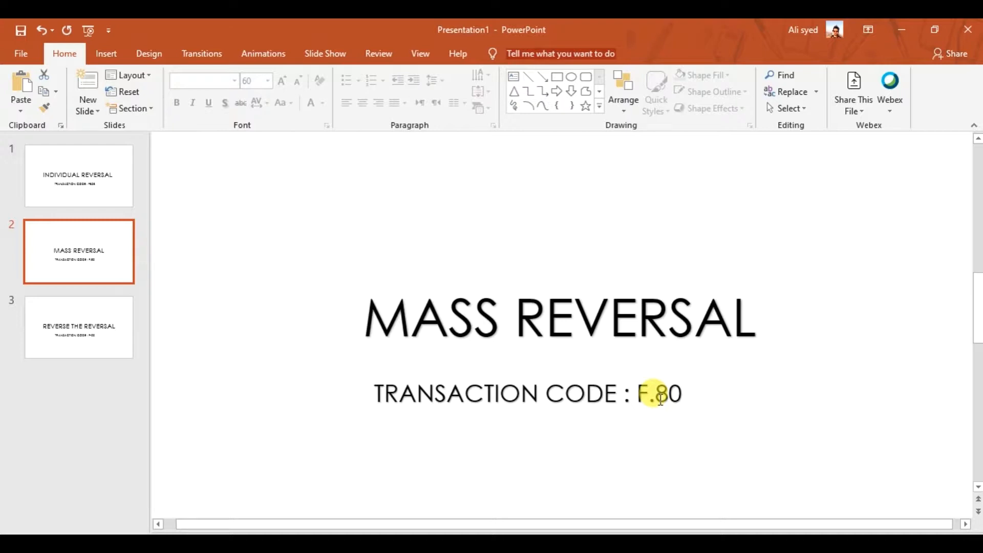
# Review the Individual and Mass Reversal slides, then switch to the SAP session
pyautogui.click(61, 184)
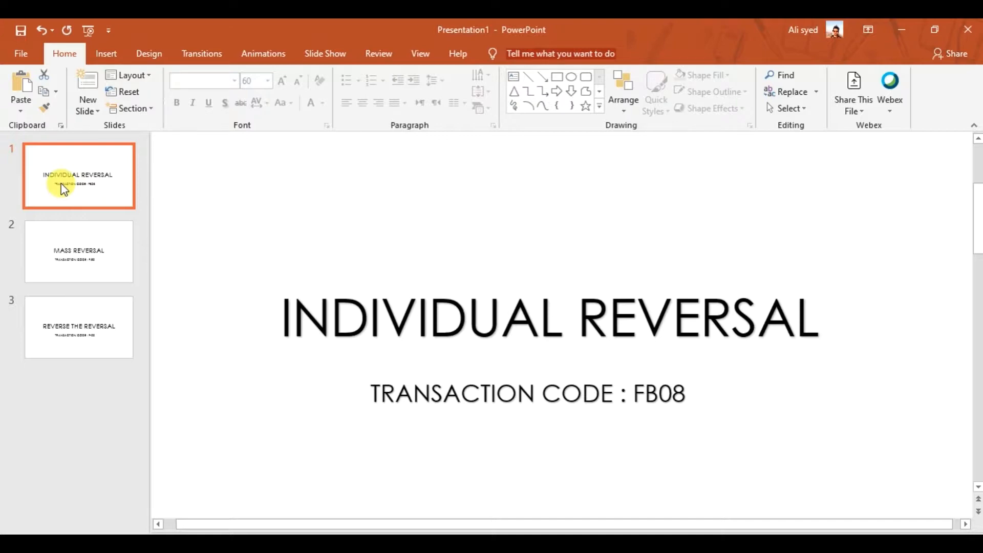
pyautogui.click(124, 259)
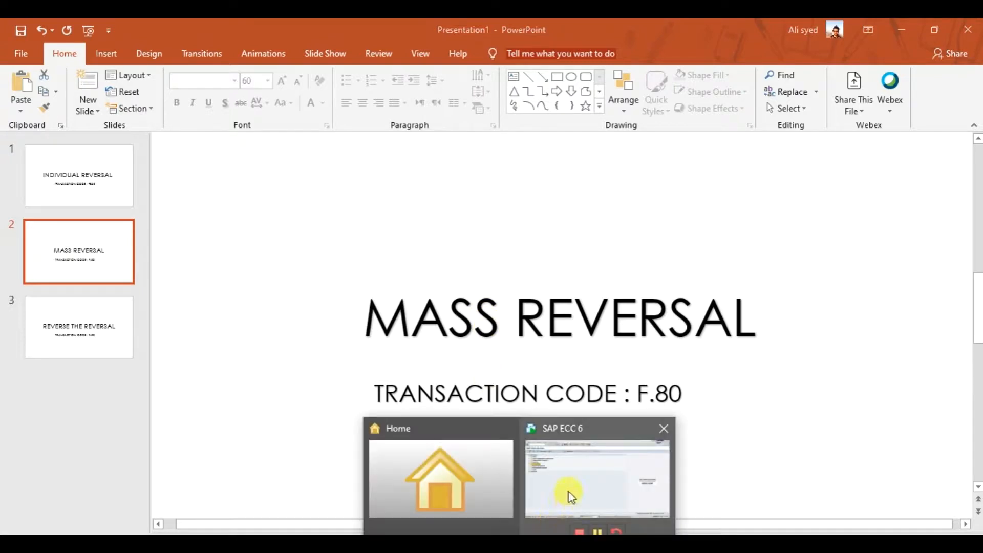
pyautogui.click(569, 492)
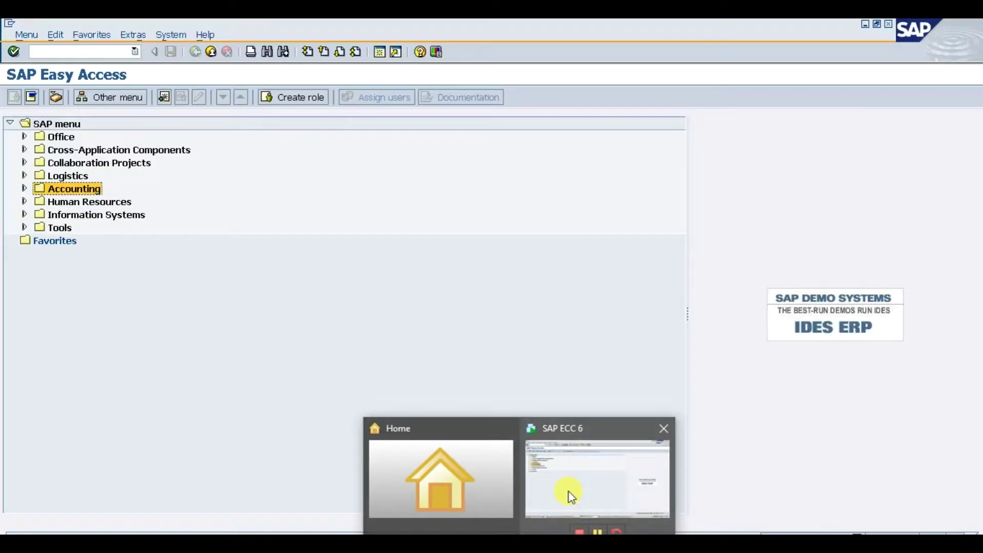
# Expand Accounting > Financial Accounting > General Ledger > Document > Reverse in the Easy Access menu
pyautogui.click(27, 189)
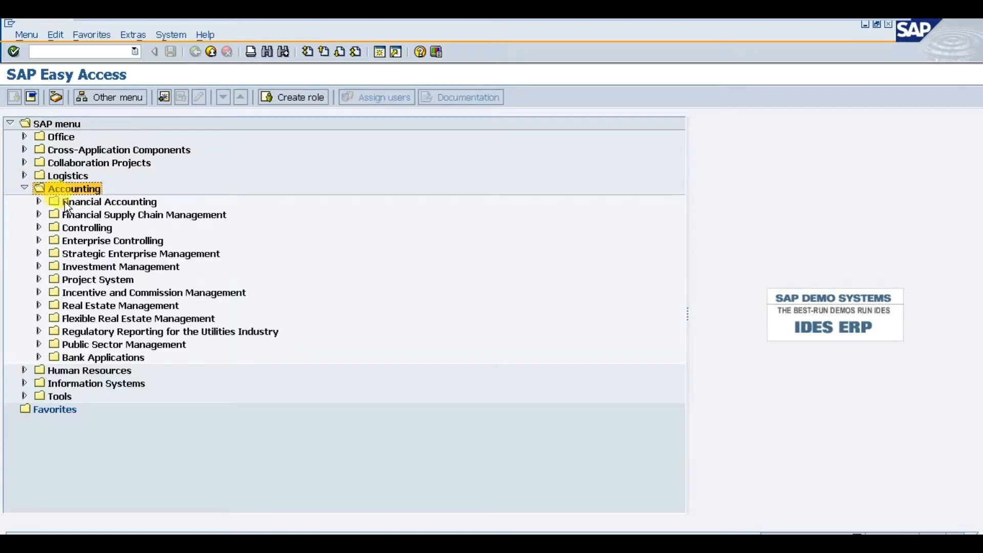
pyautogui.click(91, 203)
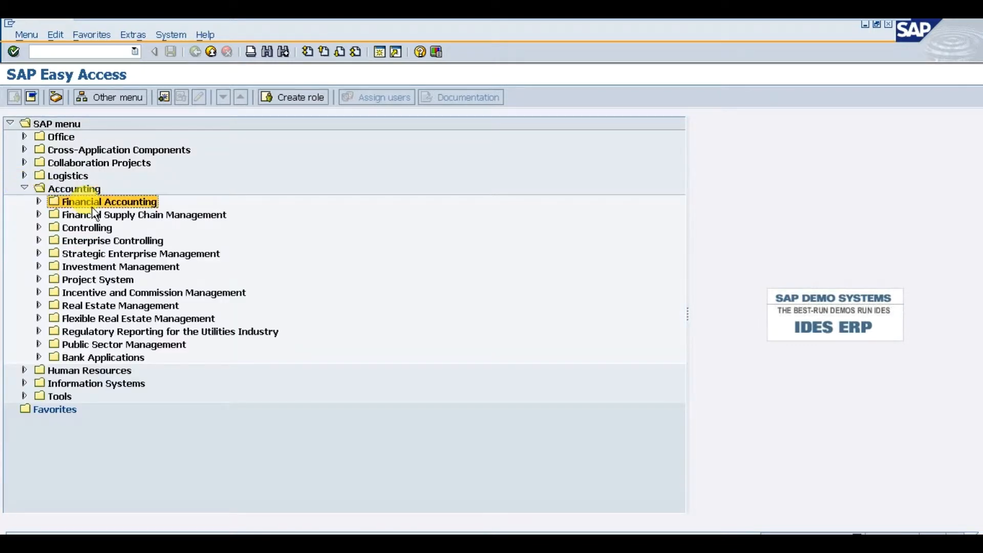
pyautogui.click(41, 203)
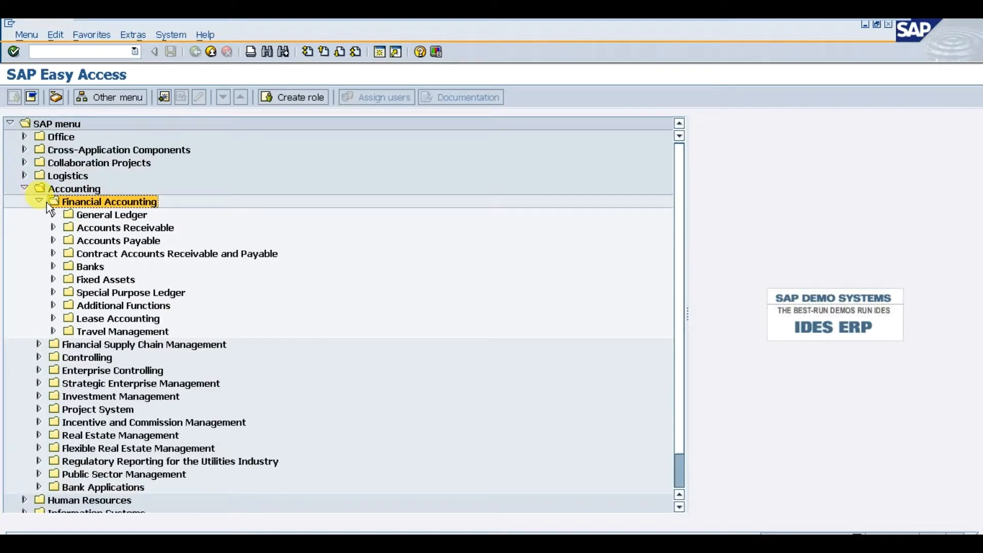
pyautogui.click(102, 217)
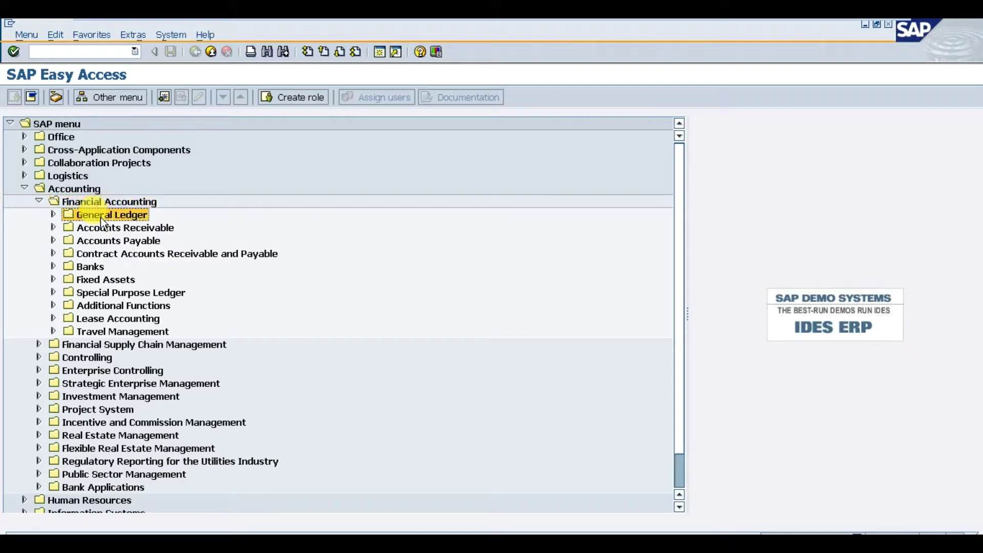
pyautogui.click(53, 216)
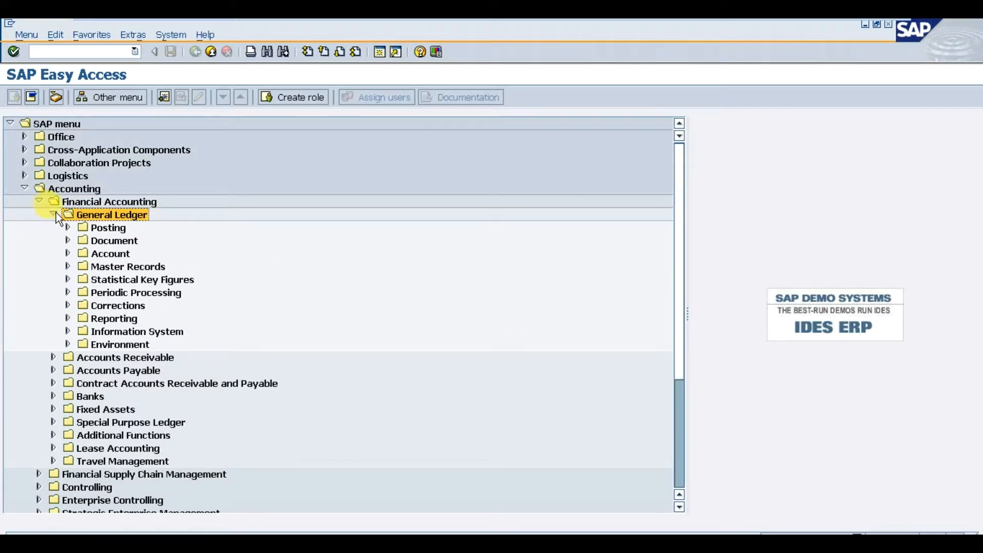
pyautogui.click(99, 241)
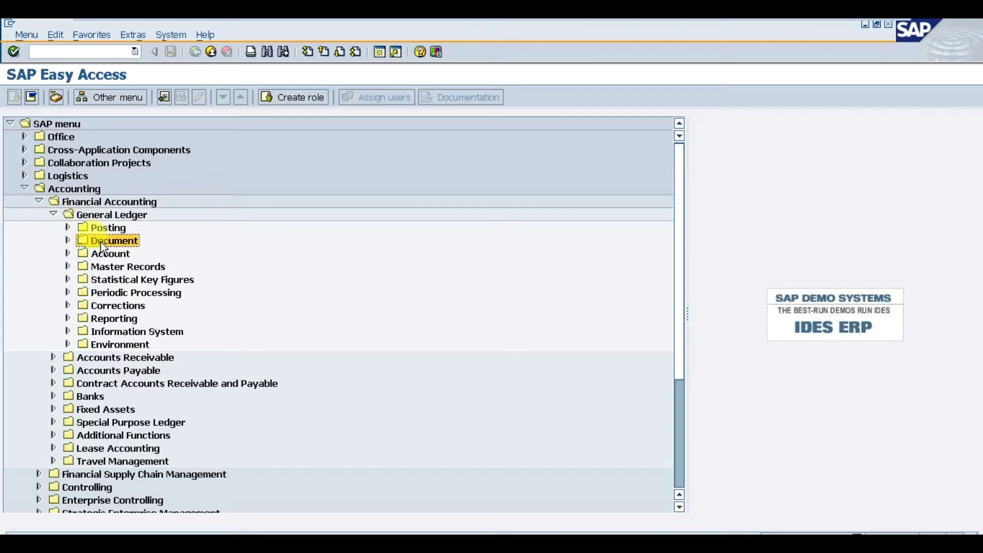
pyautogui.click(68, 241)
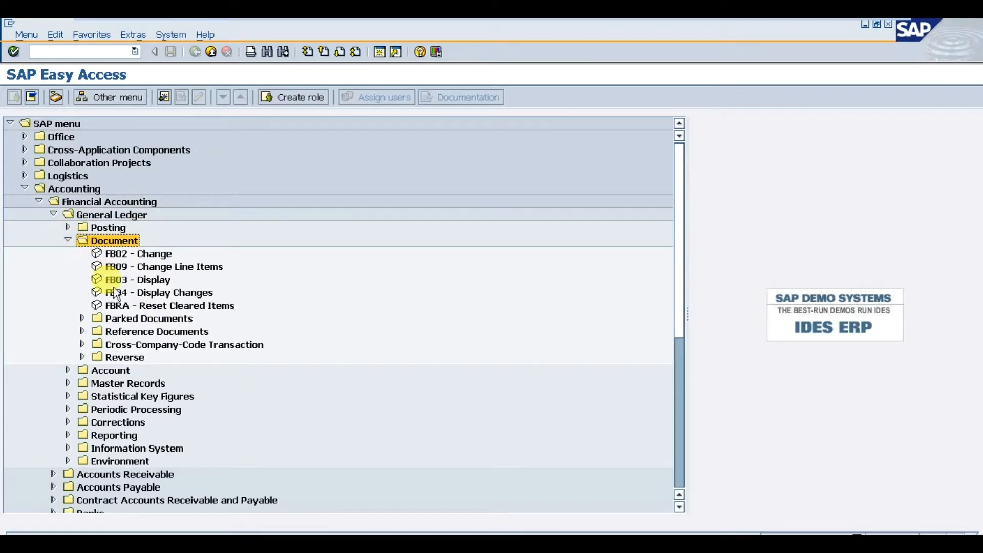
pyautogui.click(116, 359)
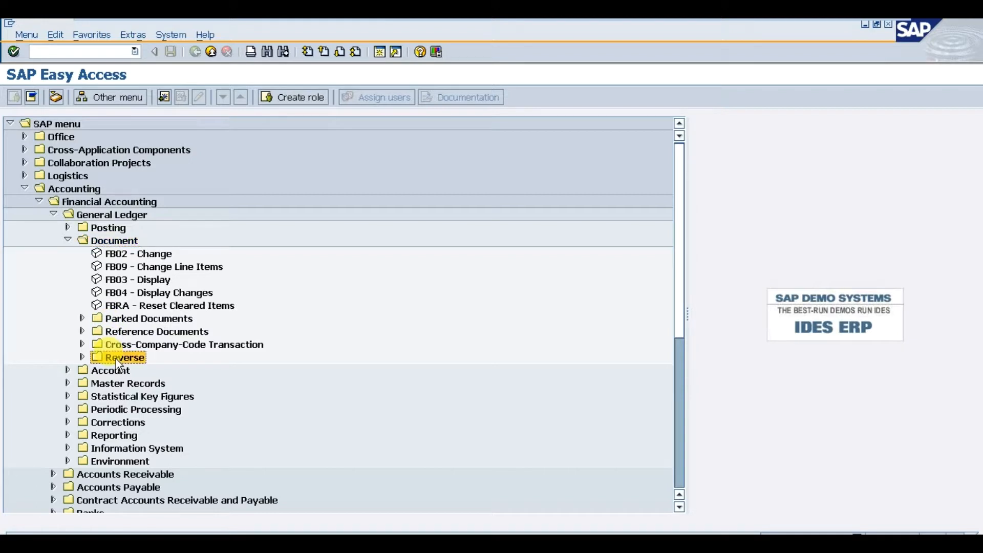
pyautogui.click(83, 358)
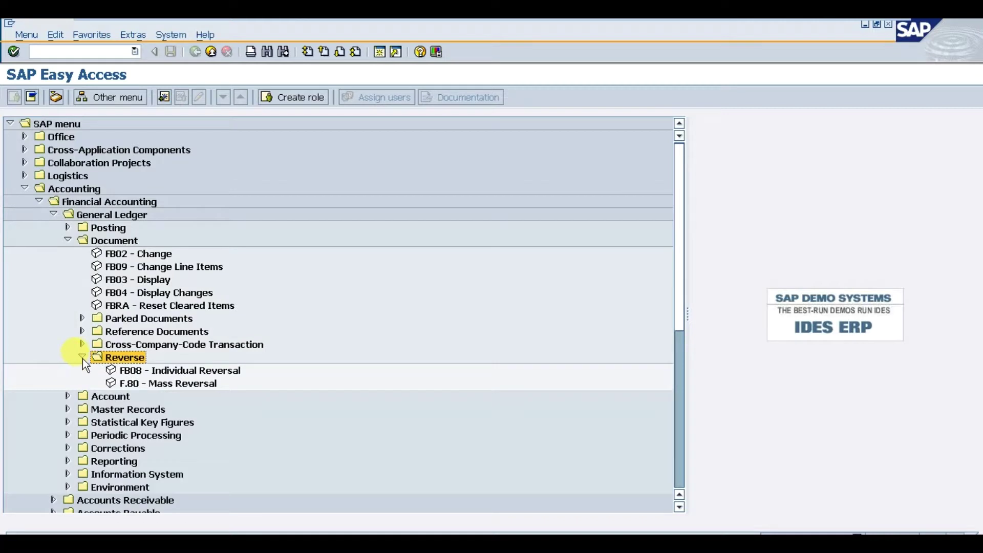
# Launch transaction F.80 - Mass Reversal from the Reverse folder
pyautogui.click(173, 371)
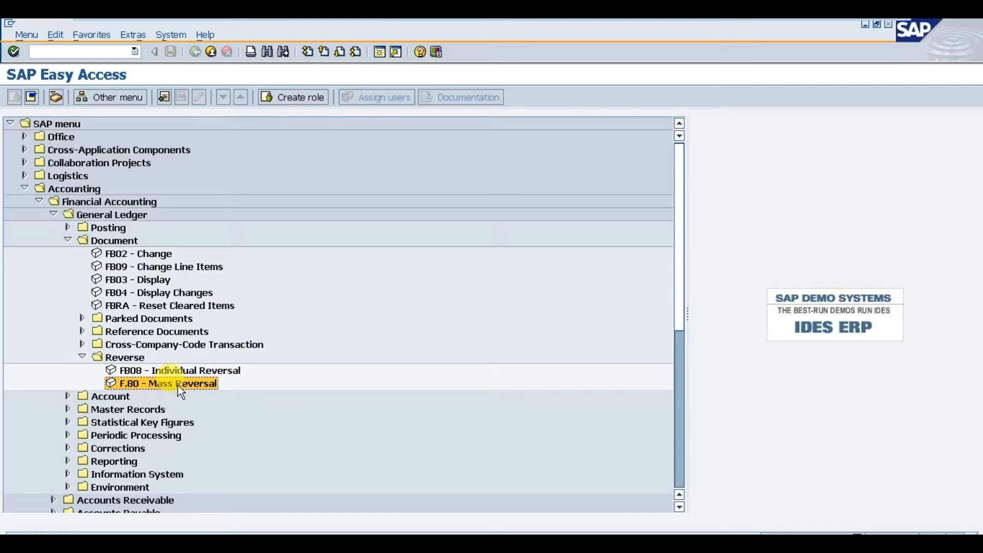
pyautogui.doubleClick(178, 385)
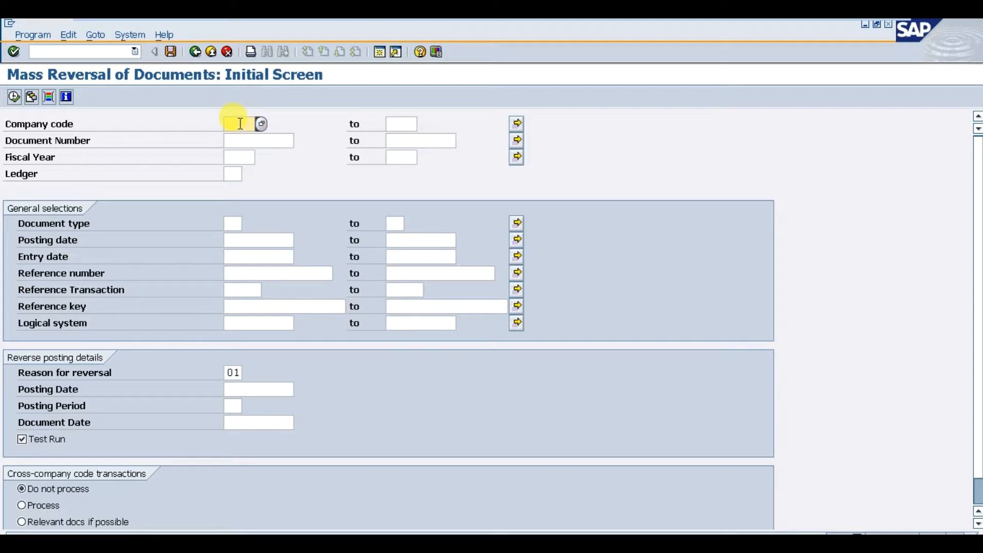
pyautogui.write('1')
pyautogui.write('BE12')
# Enter document numbers 1003 to 1005 and fiscal year 2019 as selection criteria
pyautogui.press('Tab')
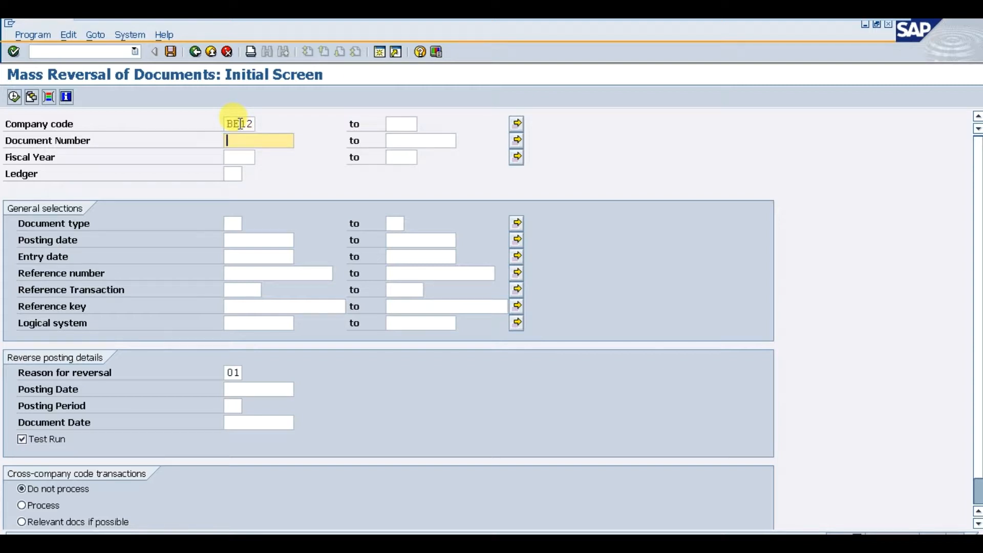
pyautogui.write('1003')
pyautogui.press('Tab')
pyautogui.write('1005')
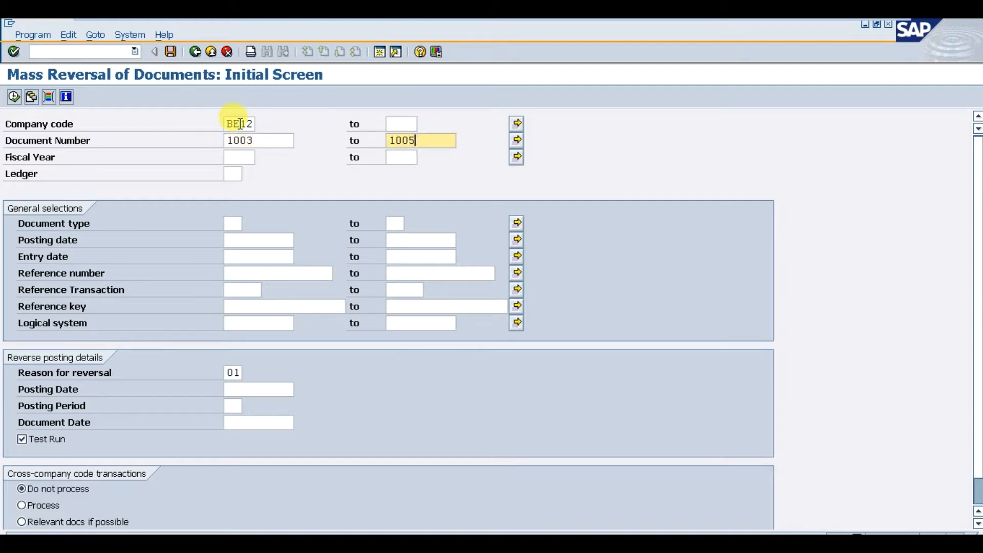
pyautogui.click(239, 156)
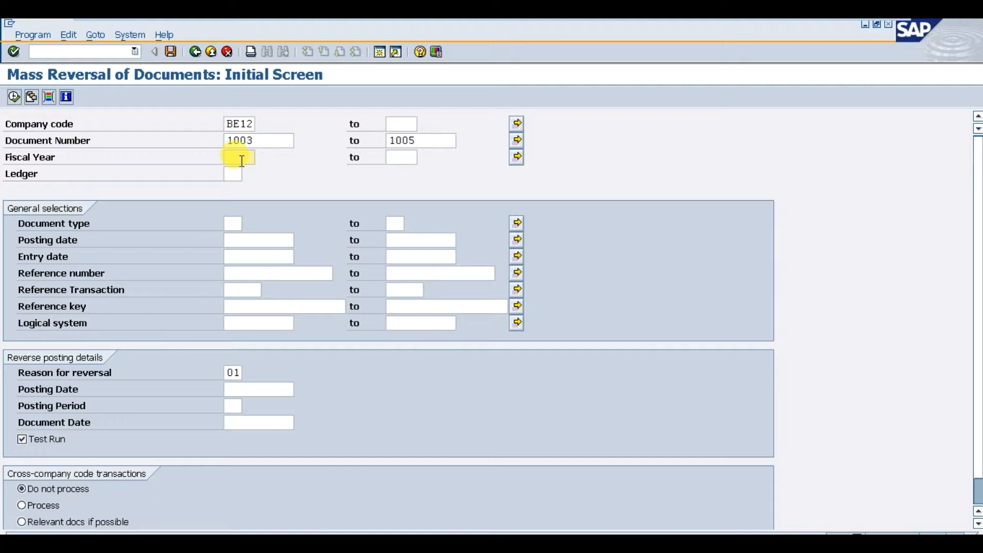
pyautogui.write('2019')
pyautogui.press('Tab')
# Set document type SA and keep reason for reversal 01 with Test Run checked
pyautogui.click(233, 223)
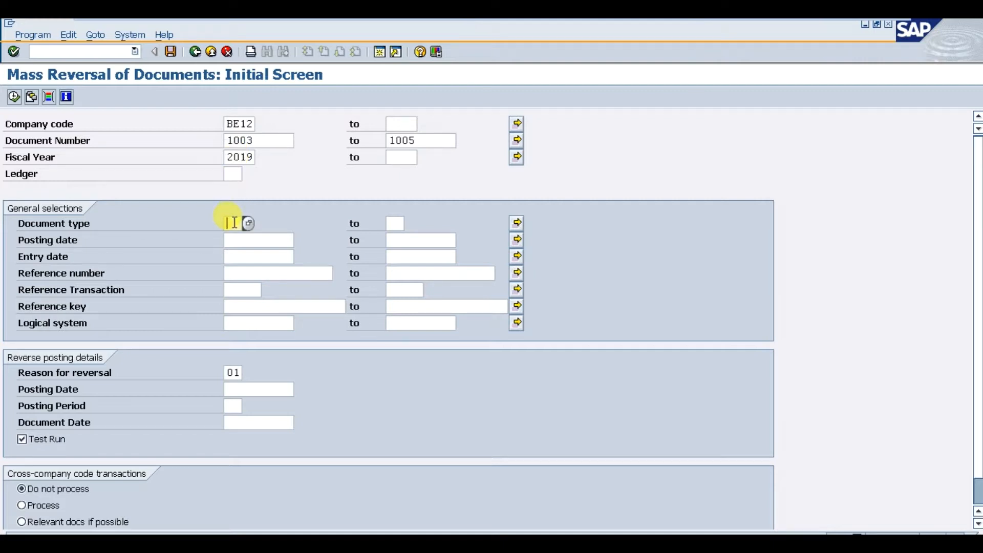
pyautogui.write('SA')
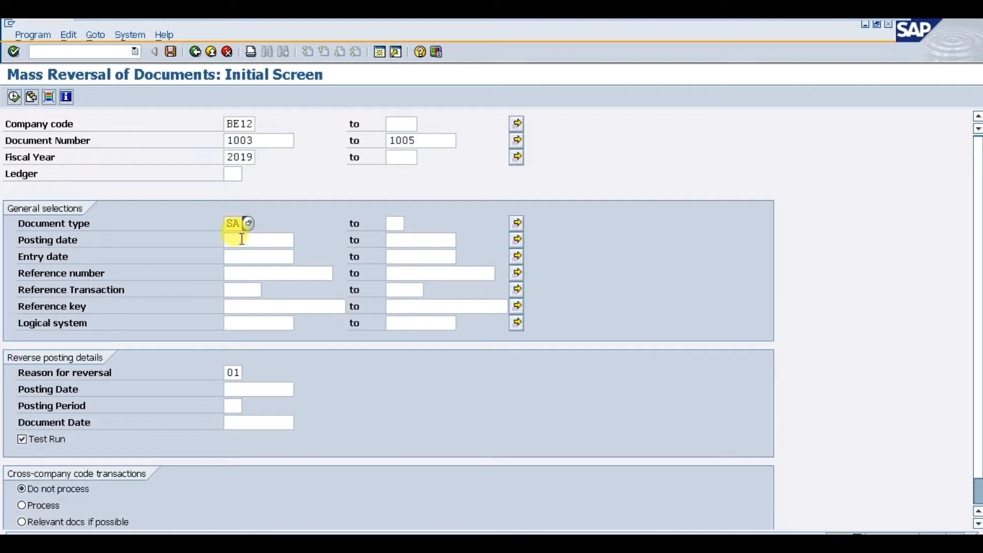
pyautogui.click(245, 240)
pyautogui.click(247, 257)
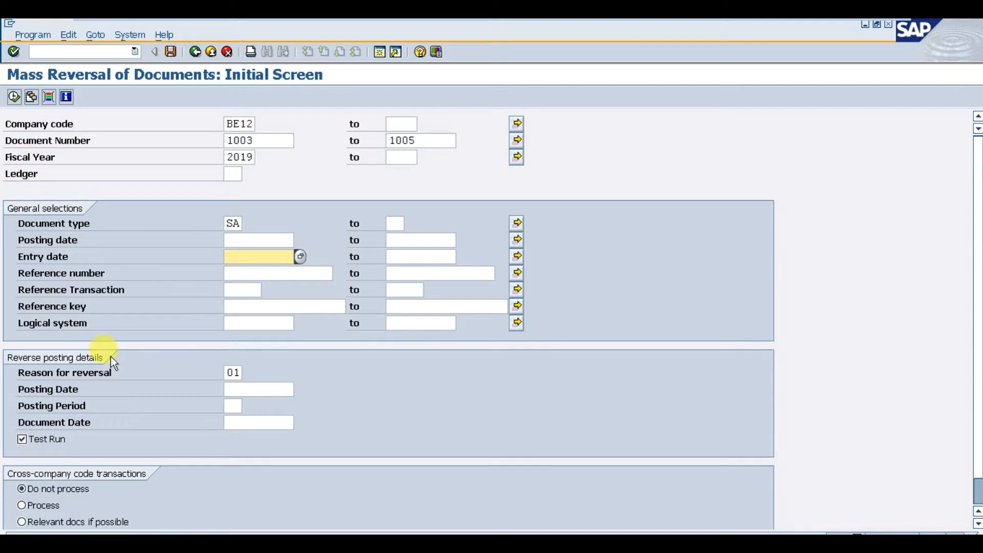
pyautogui.moveTo(19, 373); pyautogui.dragTo(146, 372)
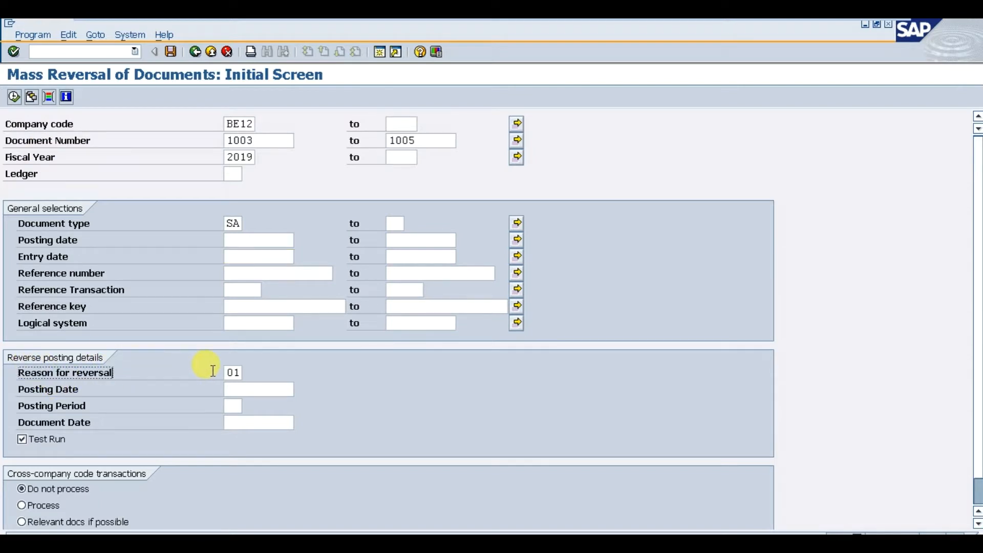
pyautogui.click(235, 372)
# Execute the test run, confirm documents 1003–1005 are reversible, and start the actual reversal
pyautogui.click(15, 98)
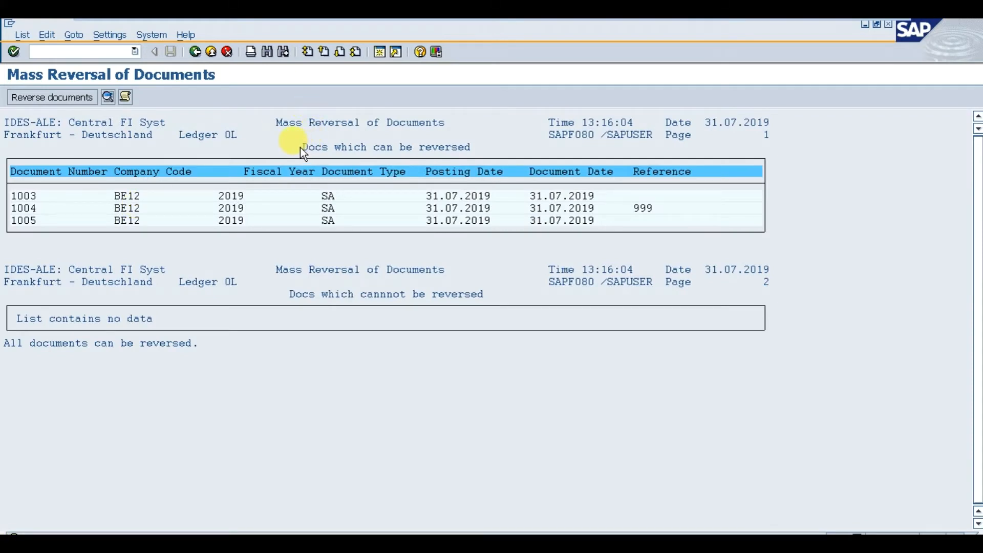
pyautogui.moveTo(298, 147); pyautogui.dragTo(469, 151)
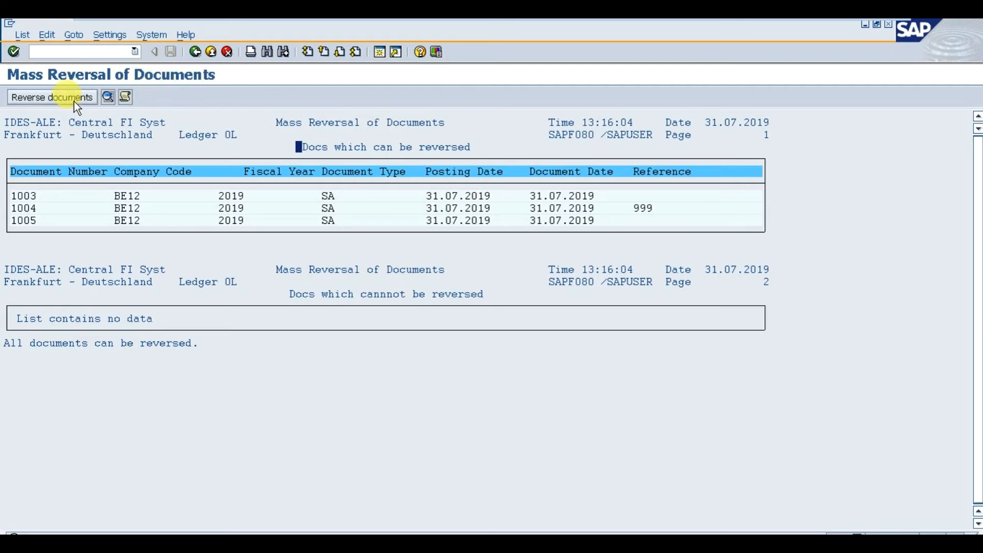
pyautogui.click(52, 97)
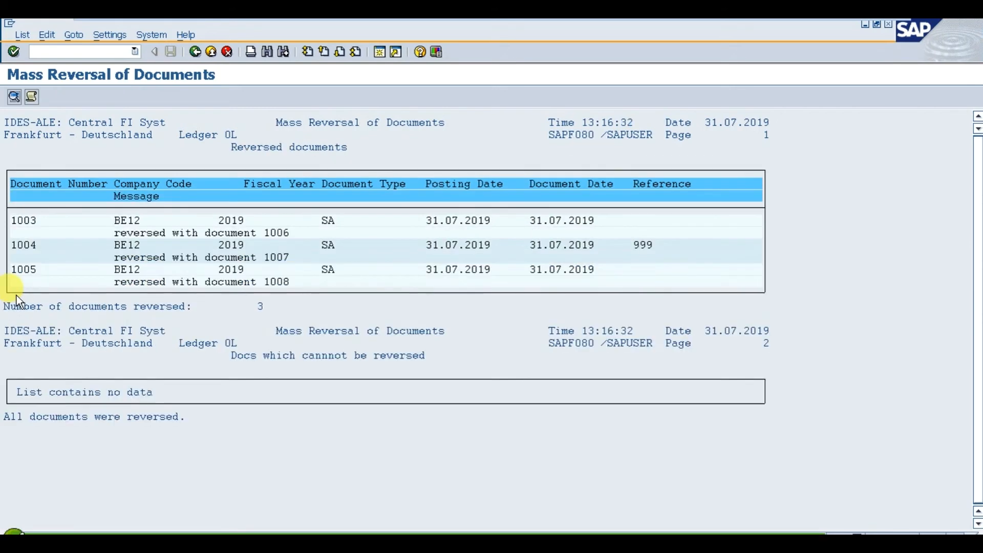
# Review the count of reversed documents (1006–1008), then return to the Mass Reversal slide
pyautogui.moveTo(5, 306); pyautogui.dragTo(87, 308)
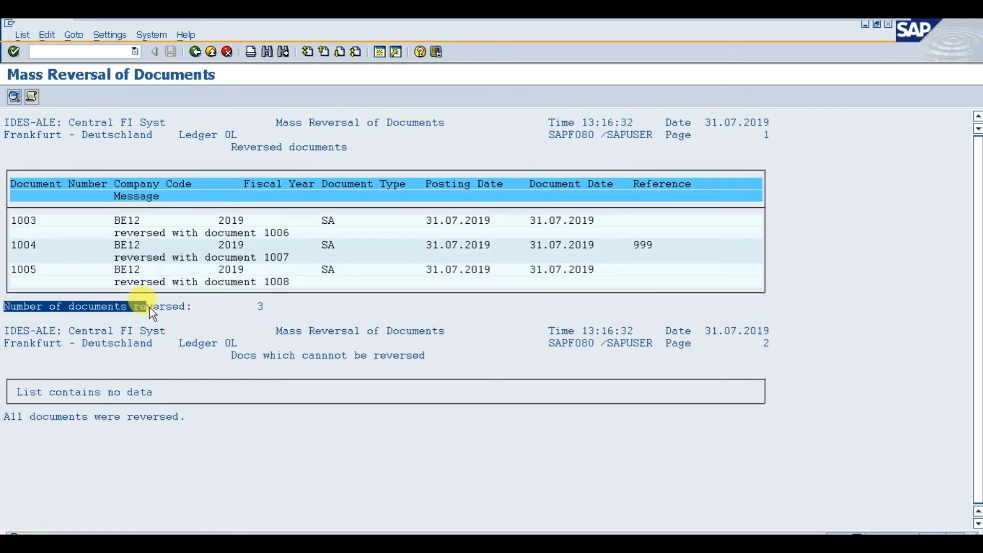
pyautogui.click(278, 313)
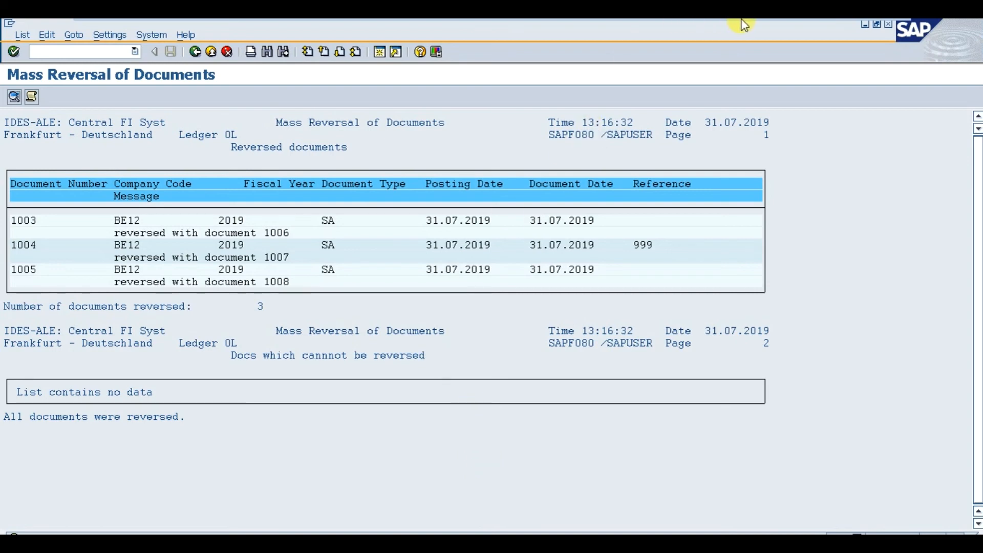
pyautogui.click(848, 18)
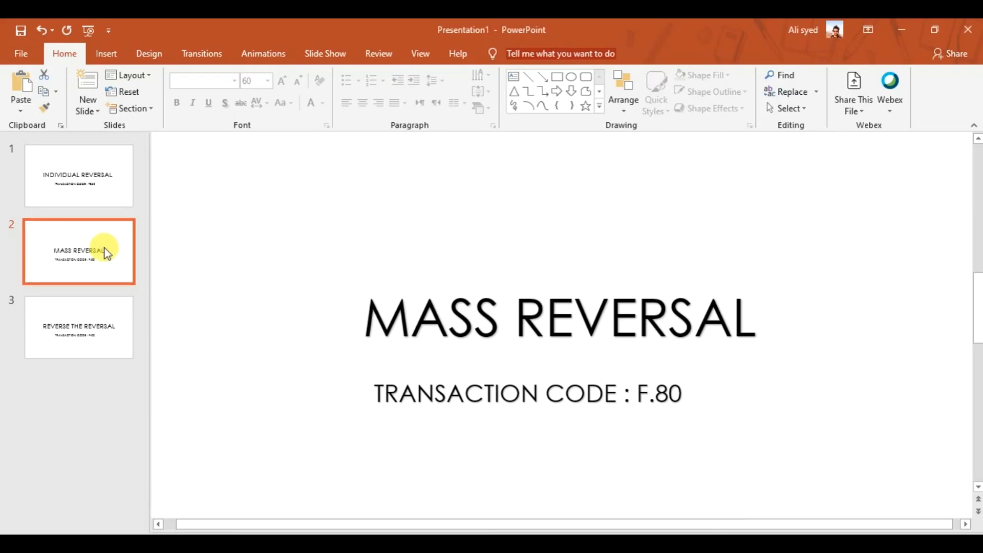